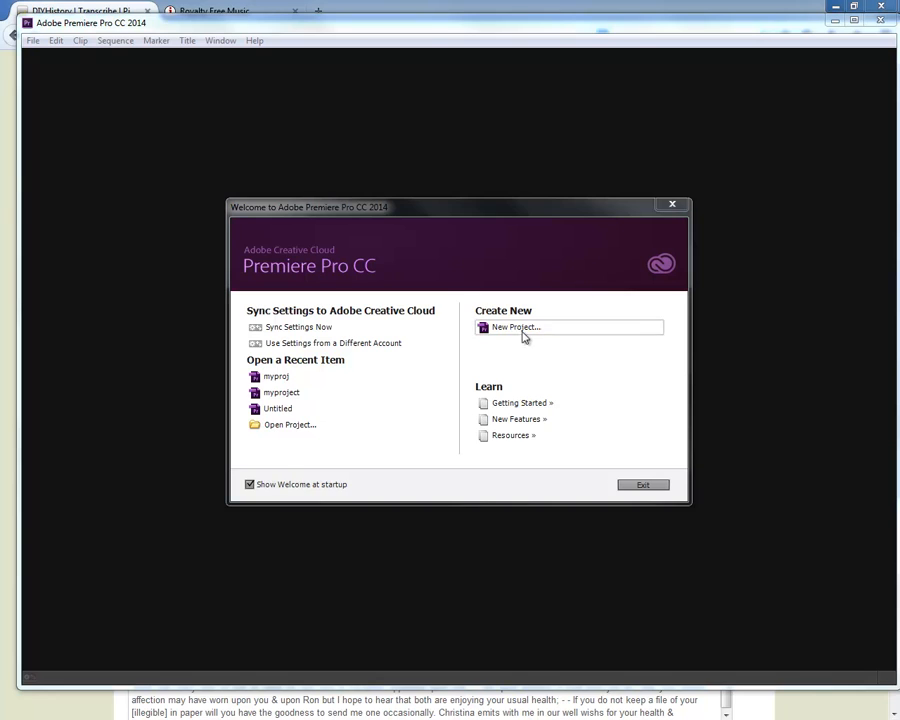
- Create a new project named sample on the Desktop
text(sample)
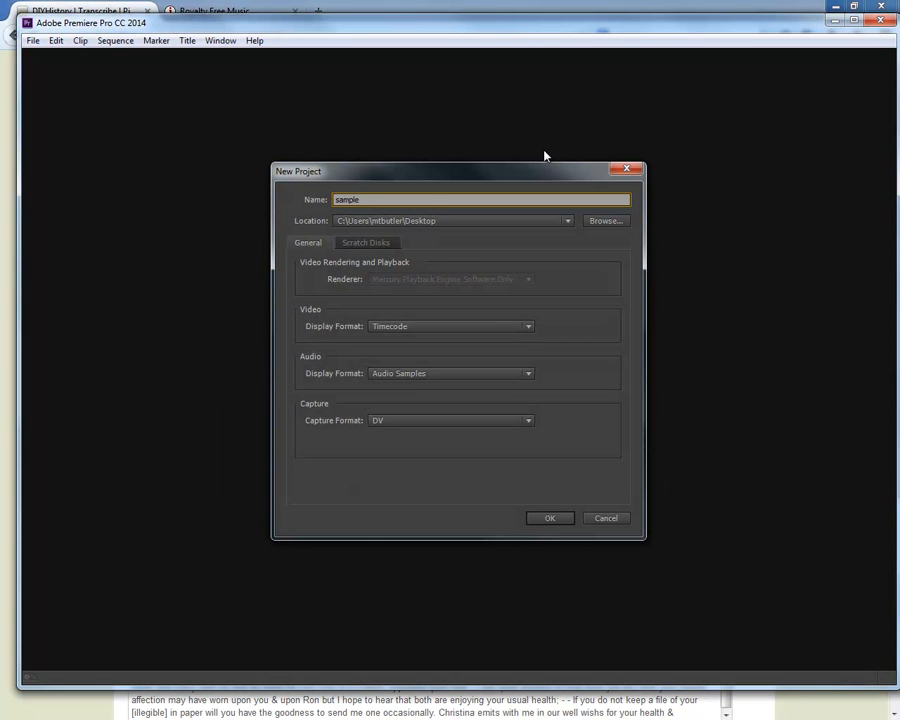
click(550, 518)
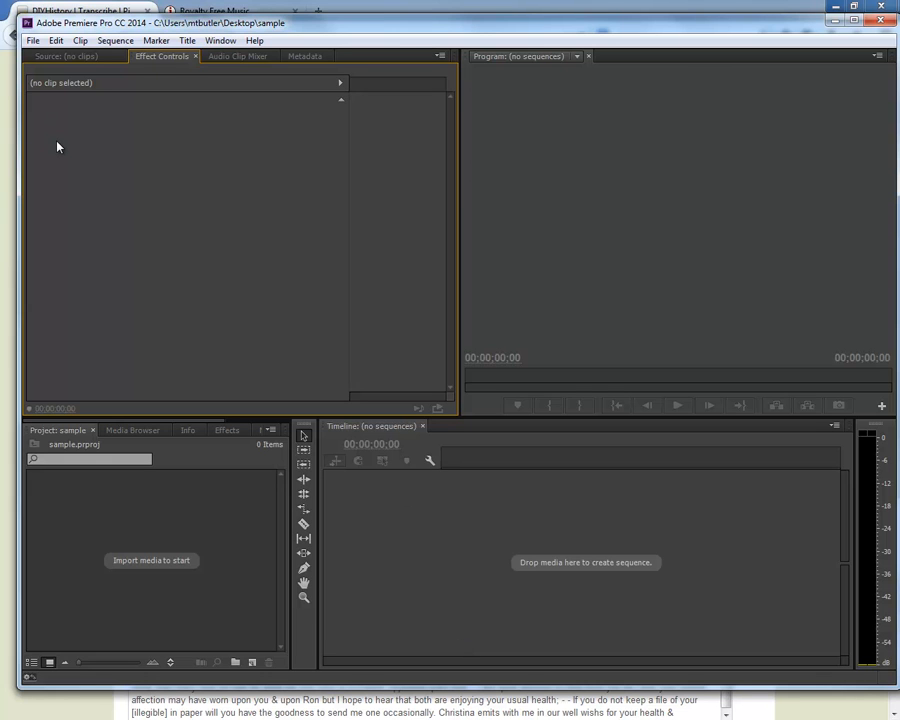
- Switch to the browser and save the letter page image from the DIYHistory transcription page to the Desktop as a JPEG
key(alt+Tab)
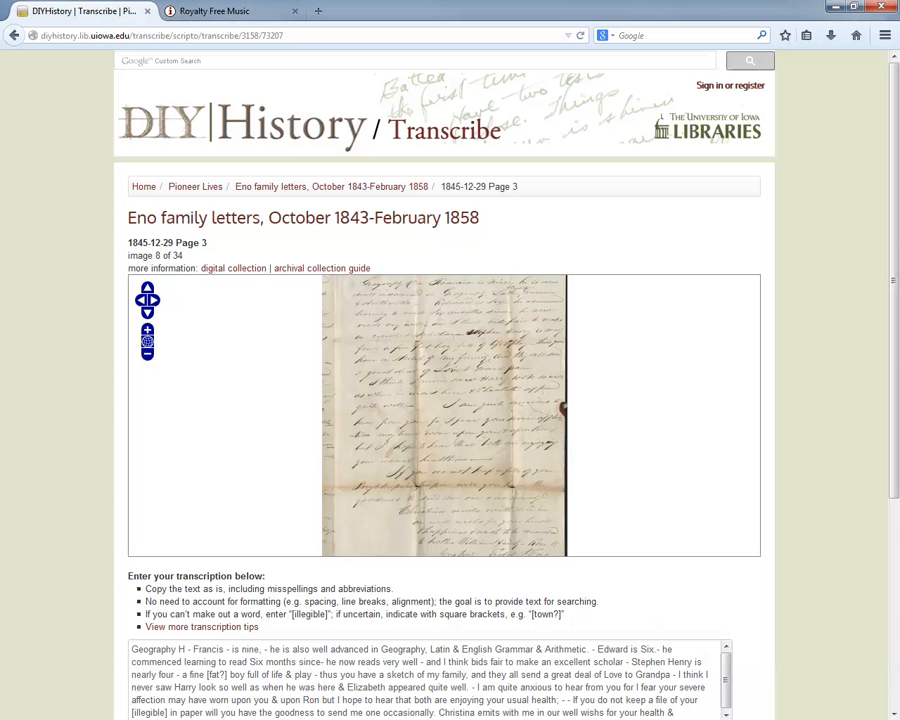
right_click(428, 377)
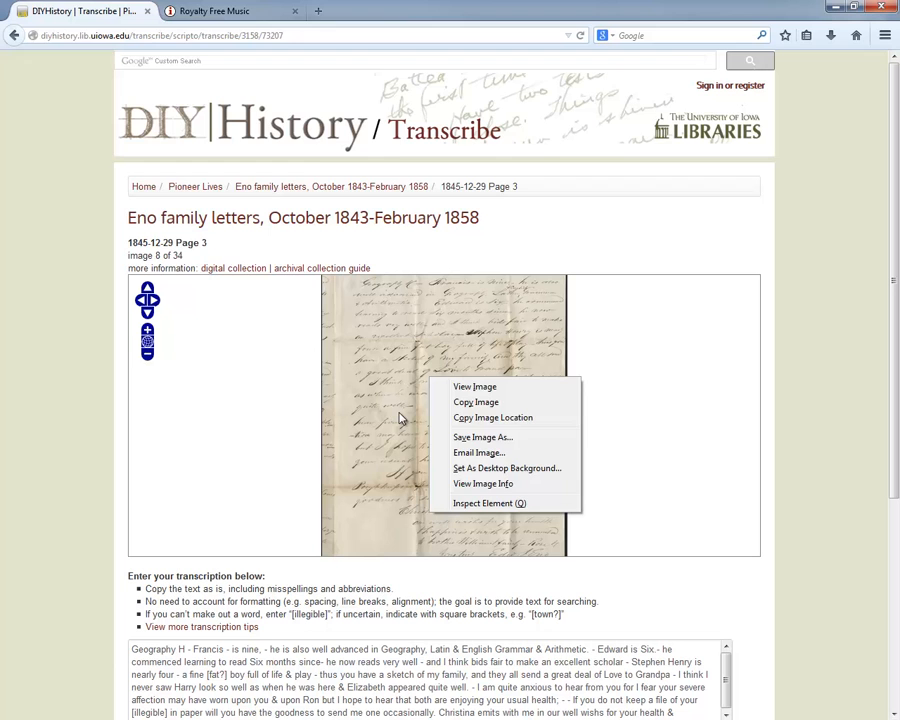
click(488, 438)
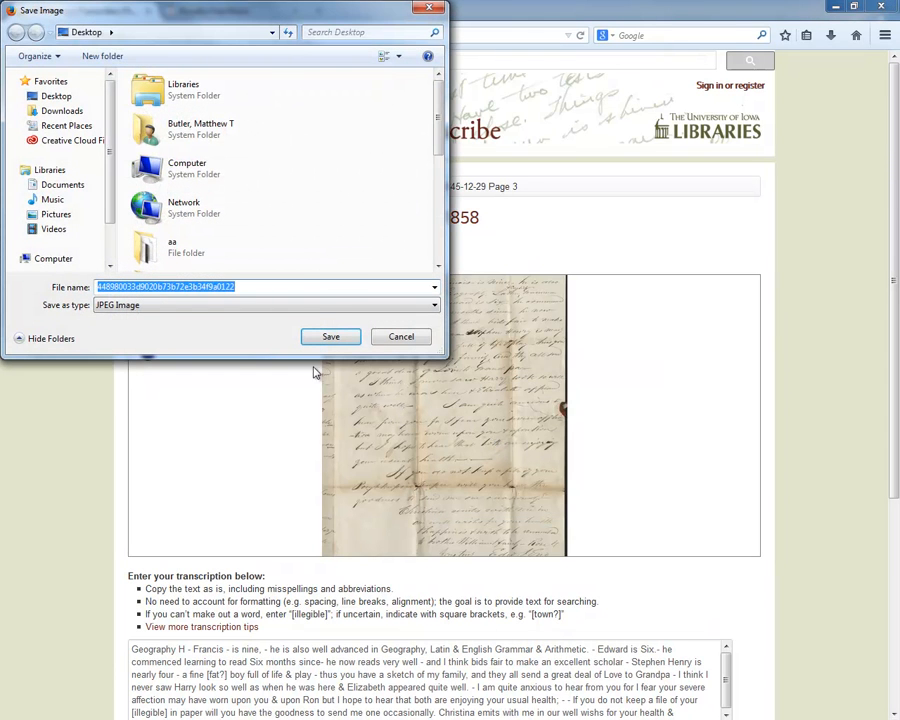
click(326, 336)
click(538, 369)
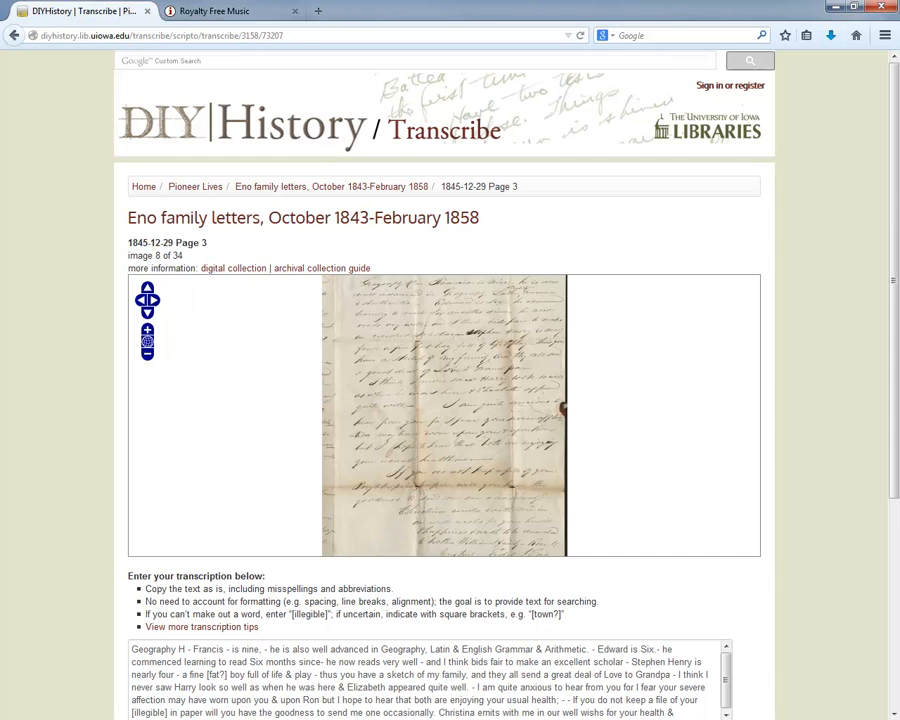
- Return to Premiere Pro and import the saved letter JPEG, 448980033d9020b73b72e3b34f9a0122, from the Desktop into the project
key(alt+Tab)
click(33, 40)
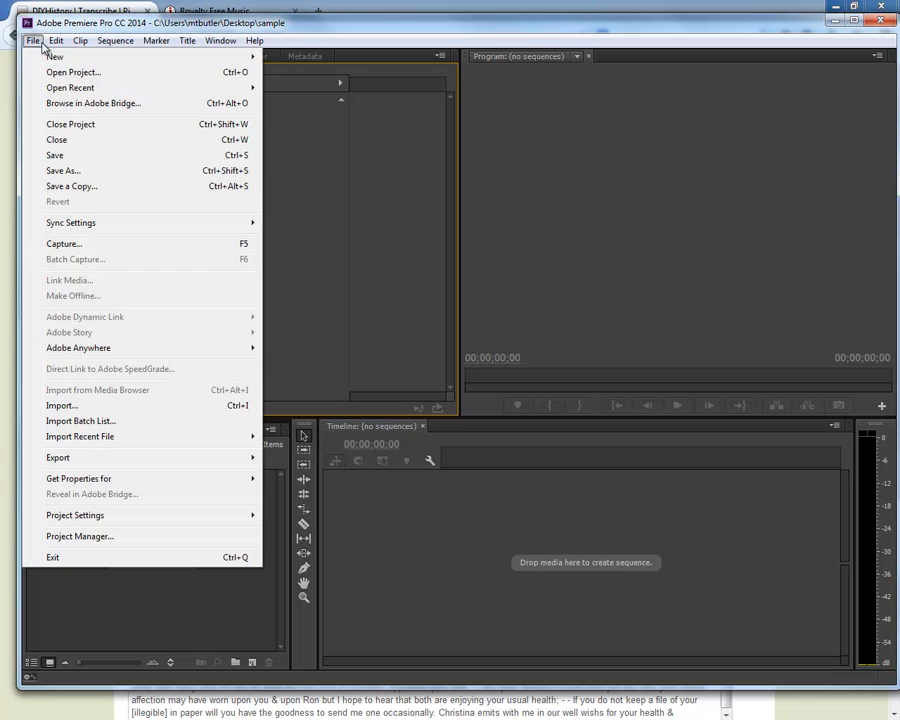
click(121, 408)
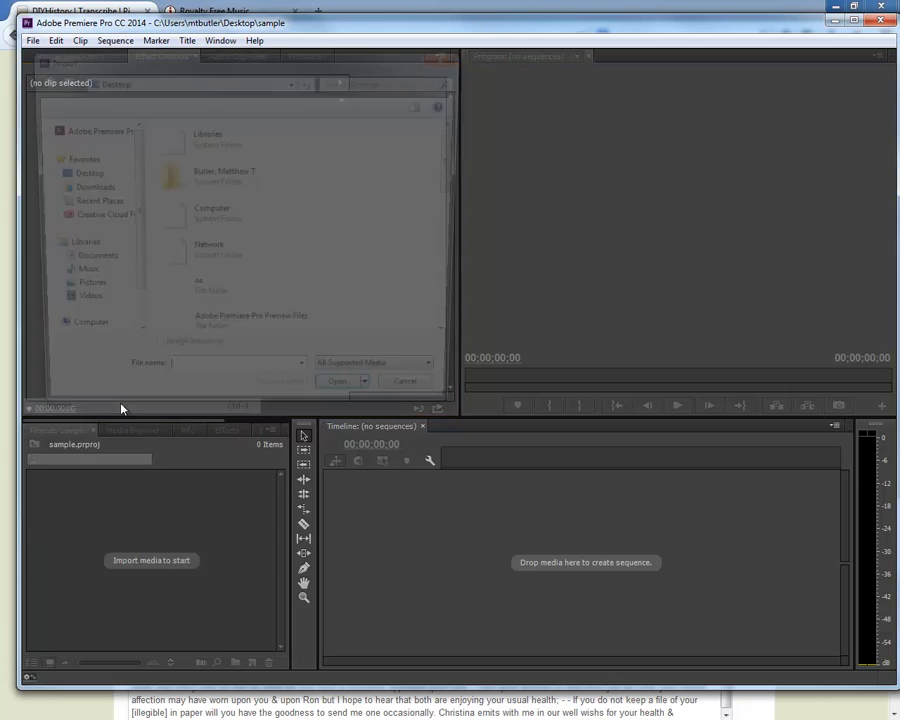
drag(459, 160, 458, 250)
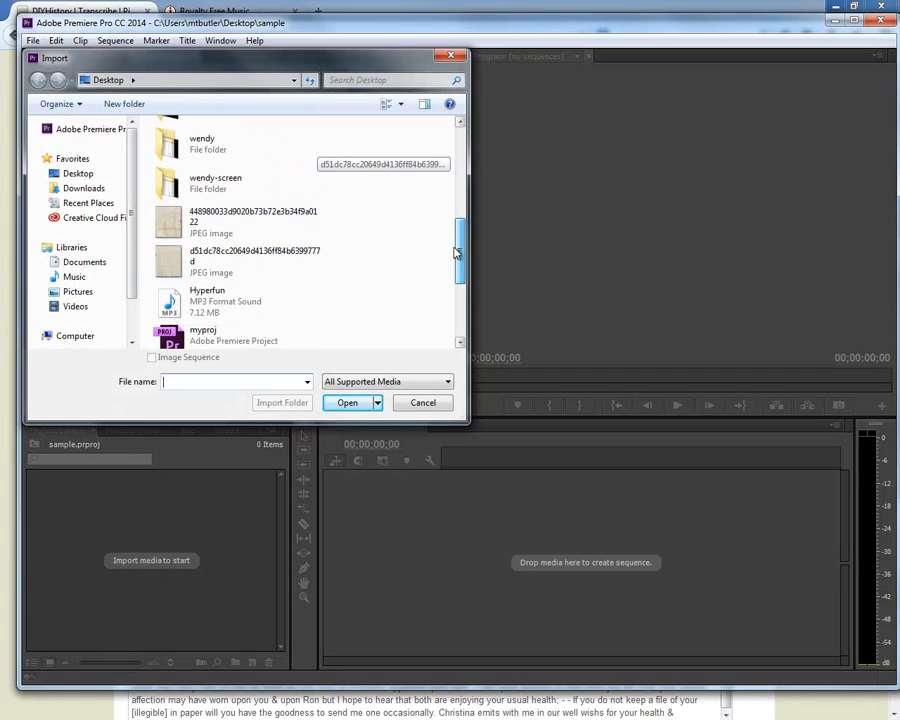
click(215, 225)
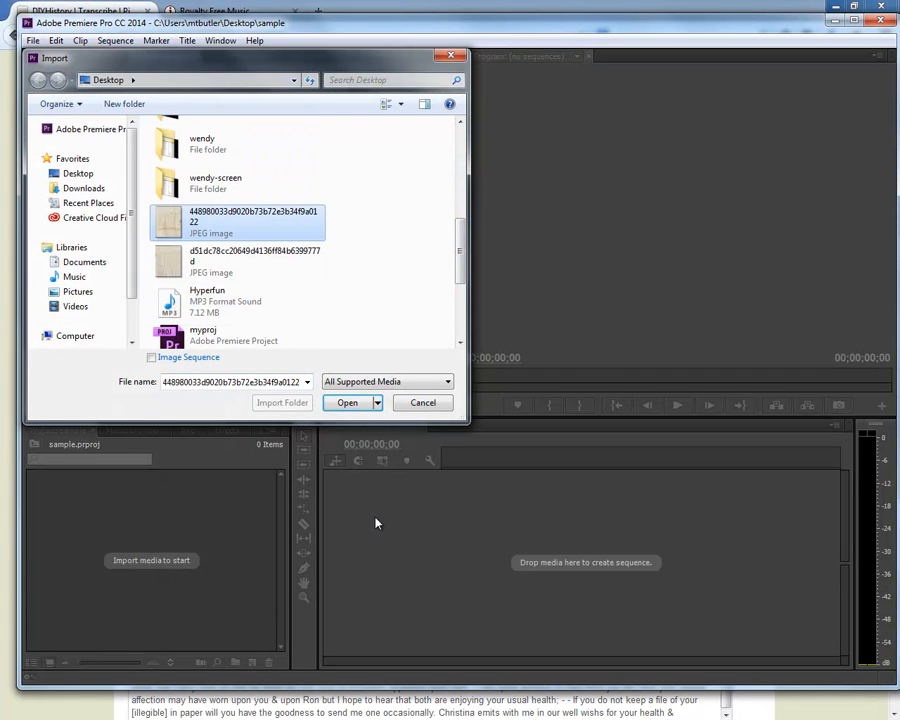
click(350, 407)
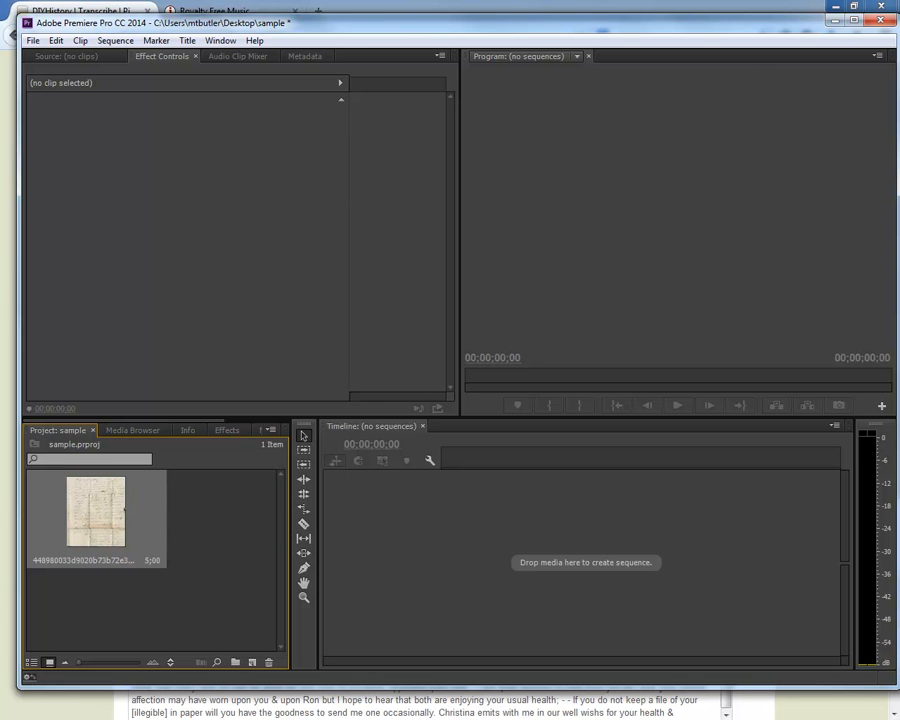
- View the Royalty Free Music page on Incompetech in the browser, and switch back to Premiere Pro
key(alt+Tab)
click(208, 17)
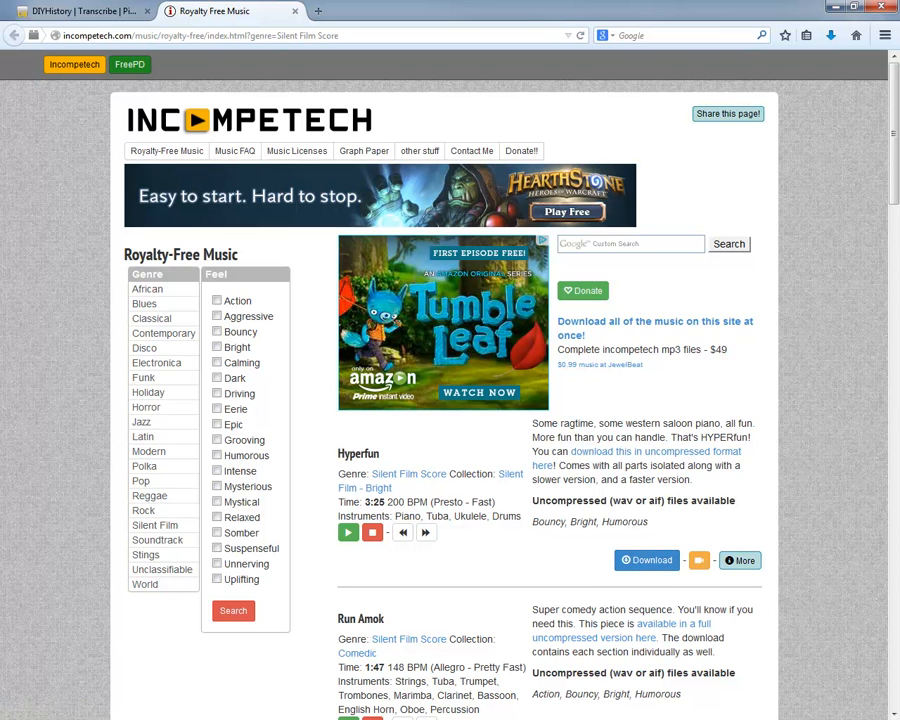
key(alt+Tab)
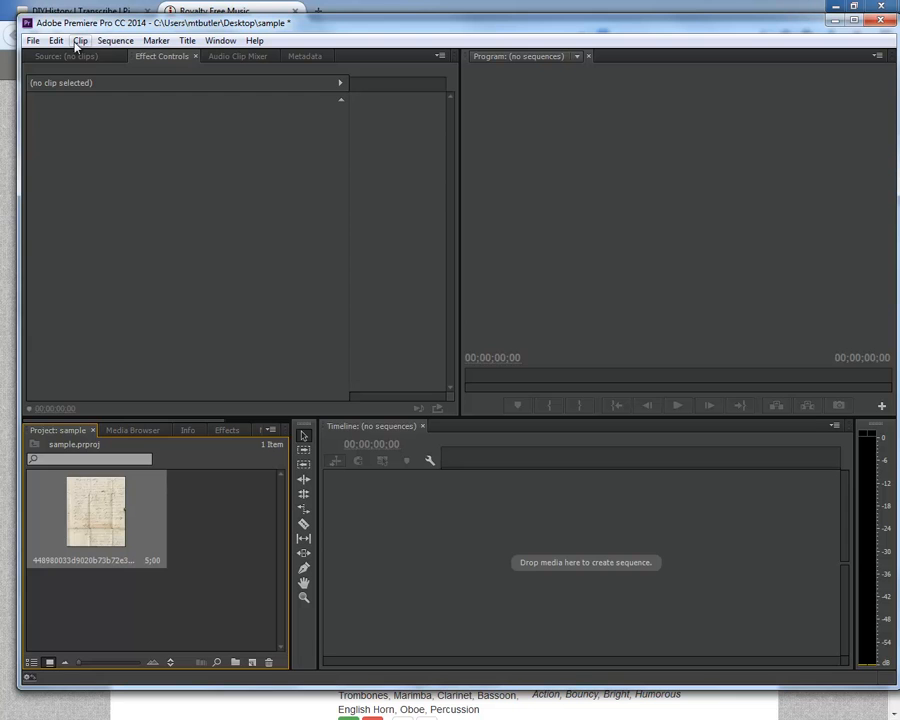
- Import the music file Hyperfun.mp3 from the Desktop into the project
click(33, 40)
click(58, 402)
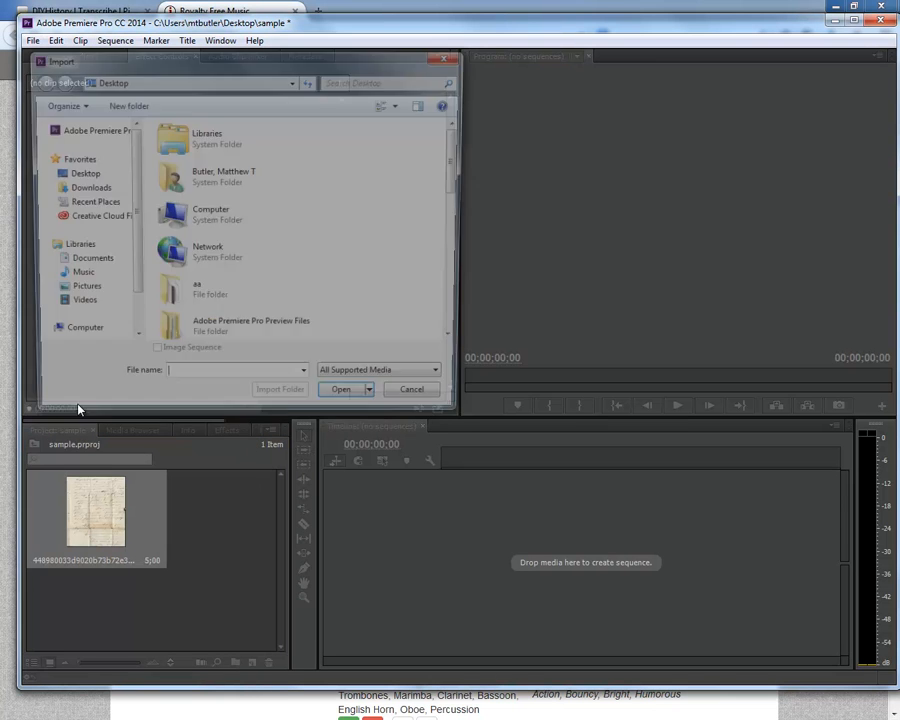
drag(458, 178, 462, 293)
click(235, 214)
click(346, 403)
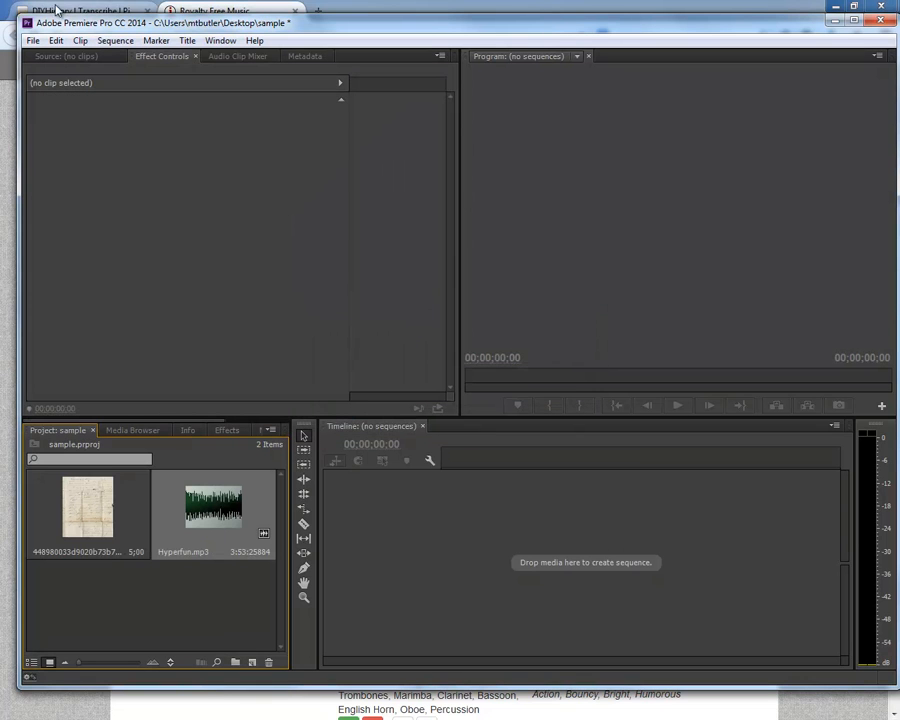
- Import the voice recording narration.wav from the Desktop into the project
click(32, 40)
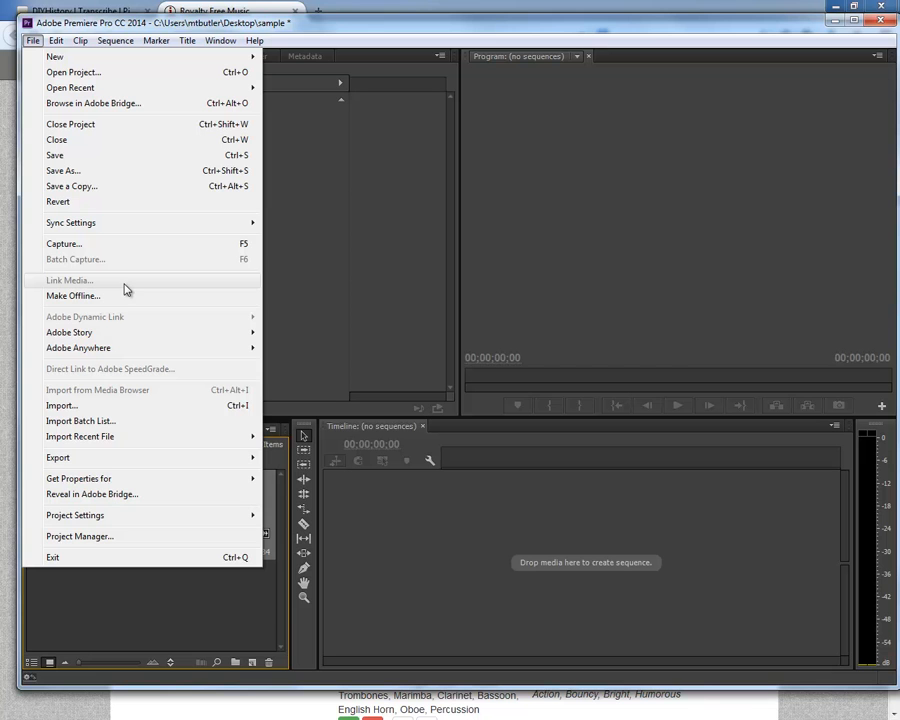
click(172, 406)
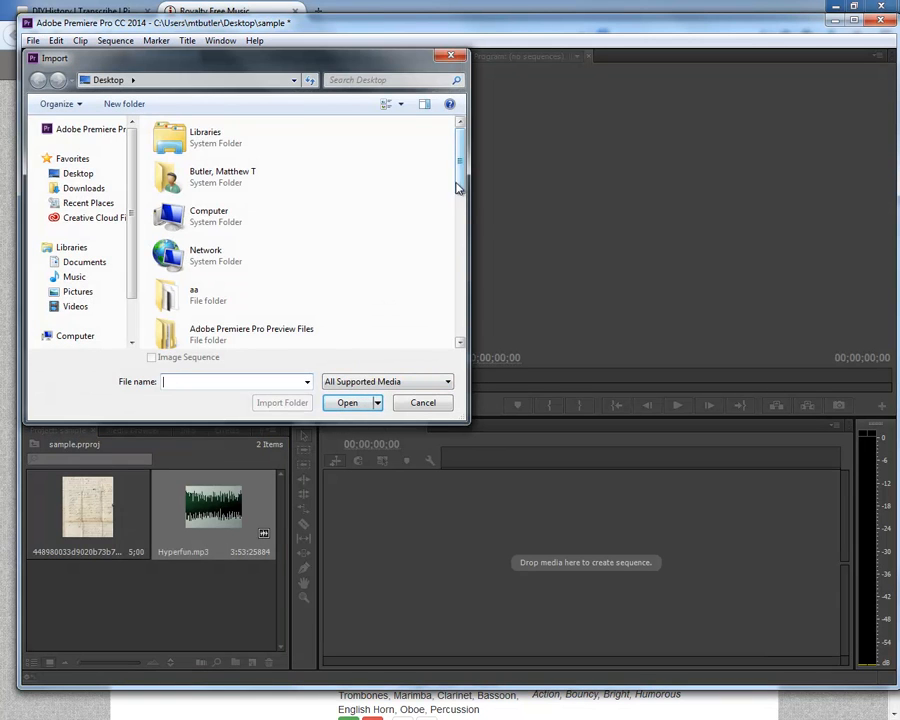
drag(459, 185, 463, 318)
click(232, 280)
click(345, 403)
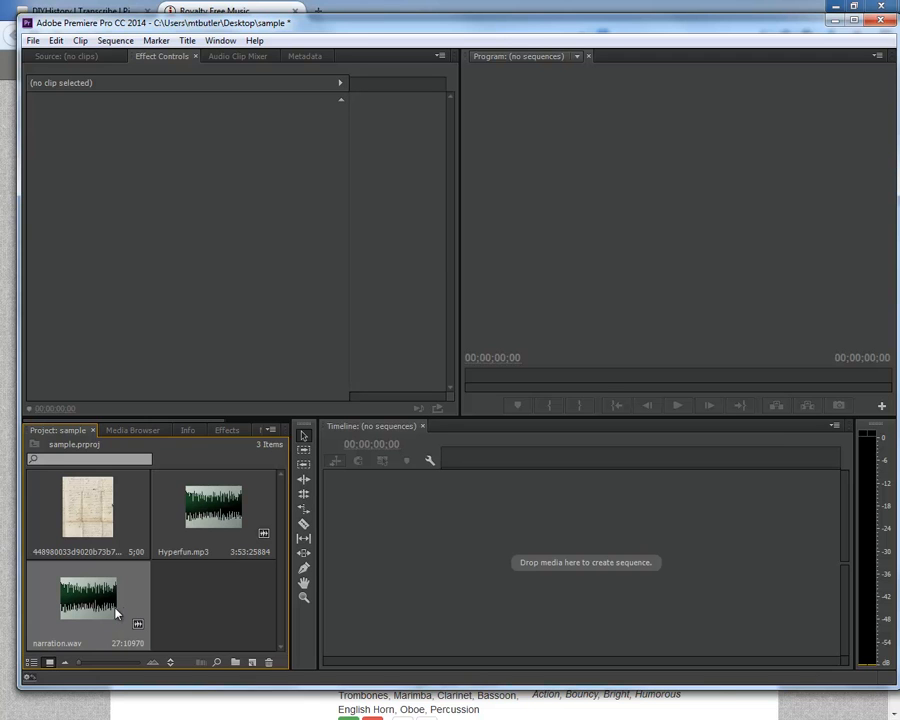
- Create a sequence from narration.wav, and place the letter image on V1 from the sequence start to the narration's end, at about 00;00;27;05
drag(98, 604, 388, 583)
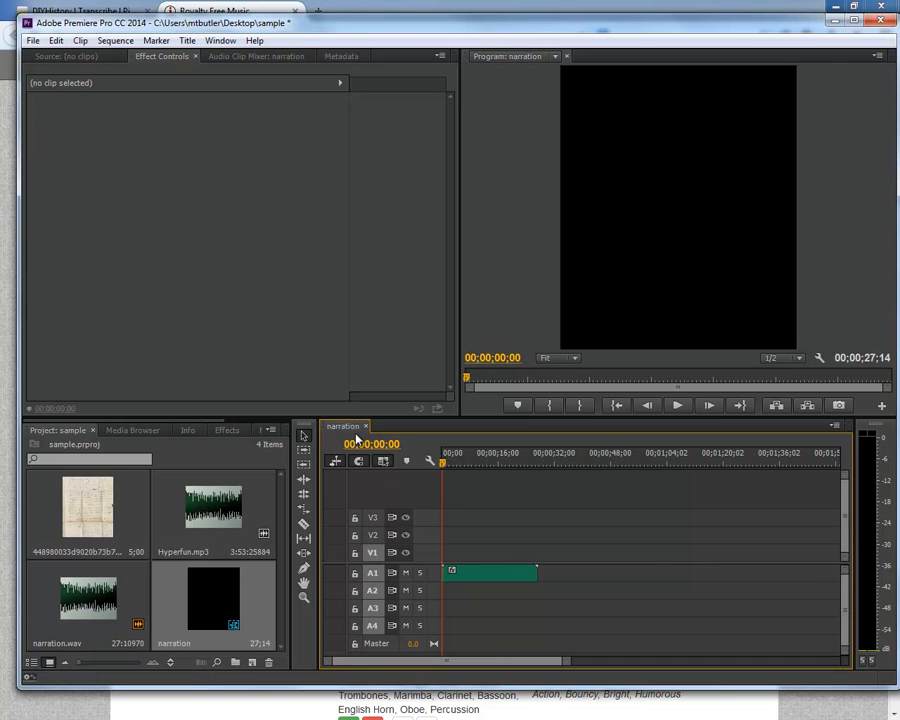
click(521, 463)
drag(521, 463, 538, 467)
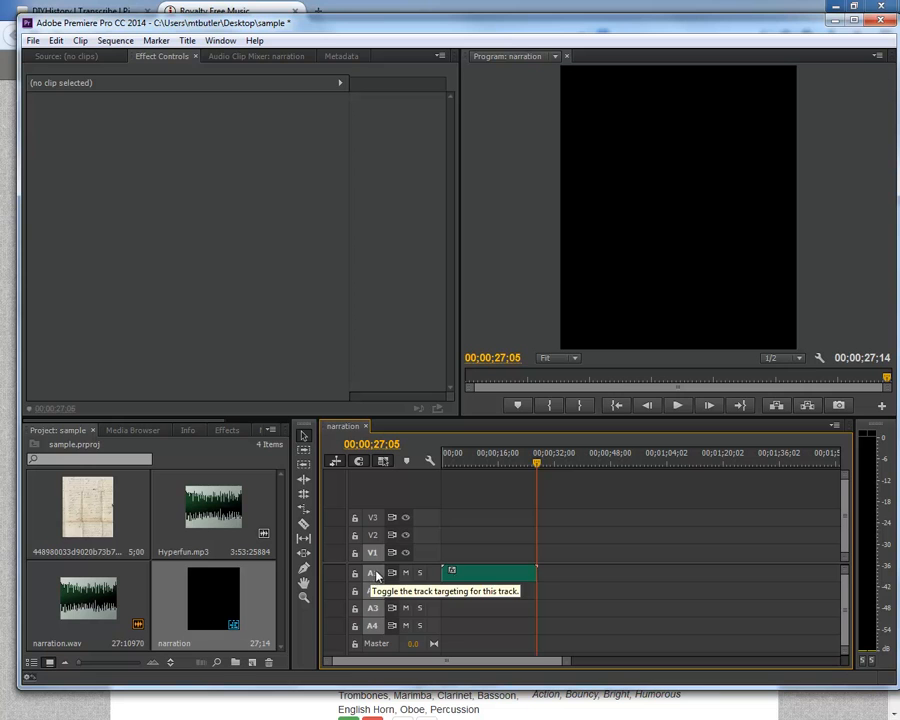
drag(80, 521, 537, 552)
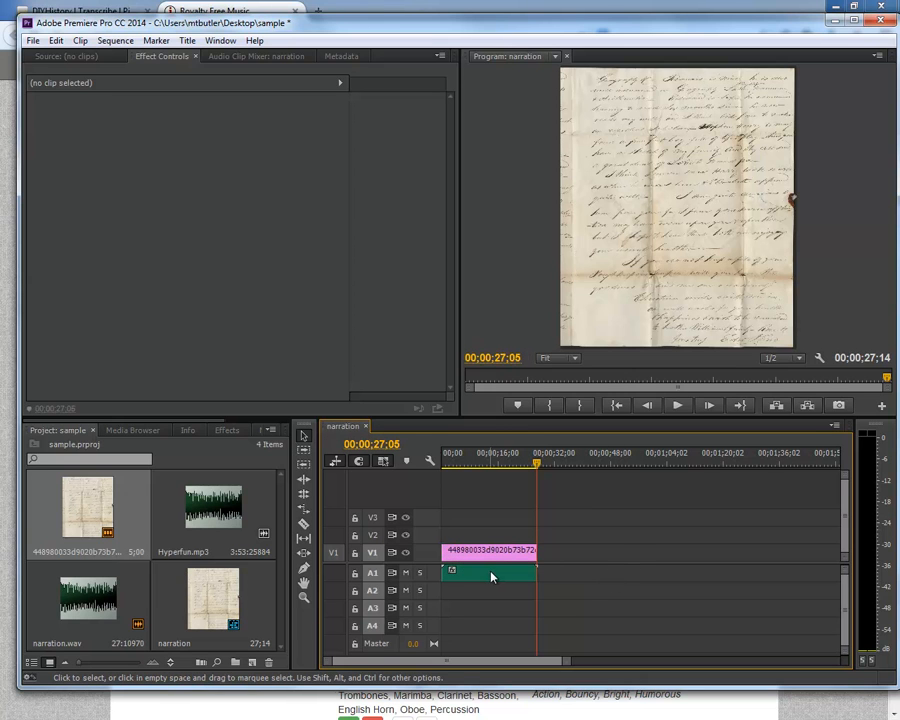
- Place Hyperfun.mp3 on audio track A2 at the start of the sequence, and check where the music clip ends
click(211, 516)
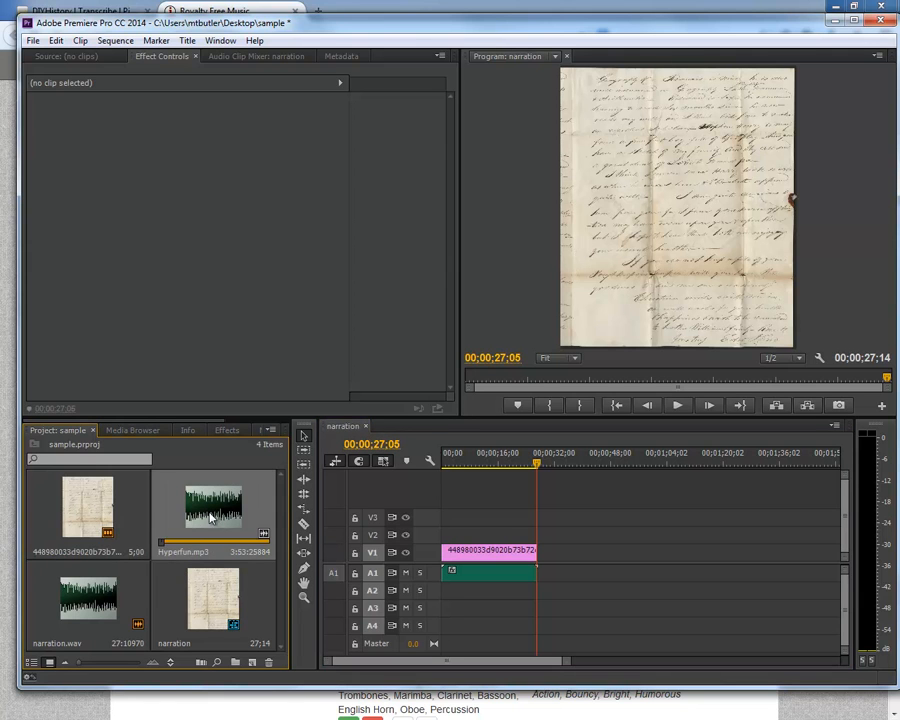
drag(213, 516, 440, 597)
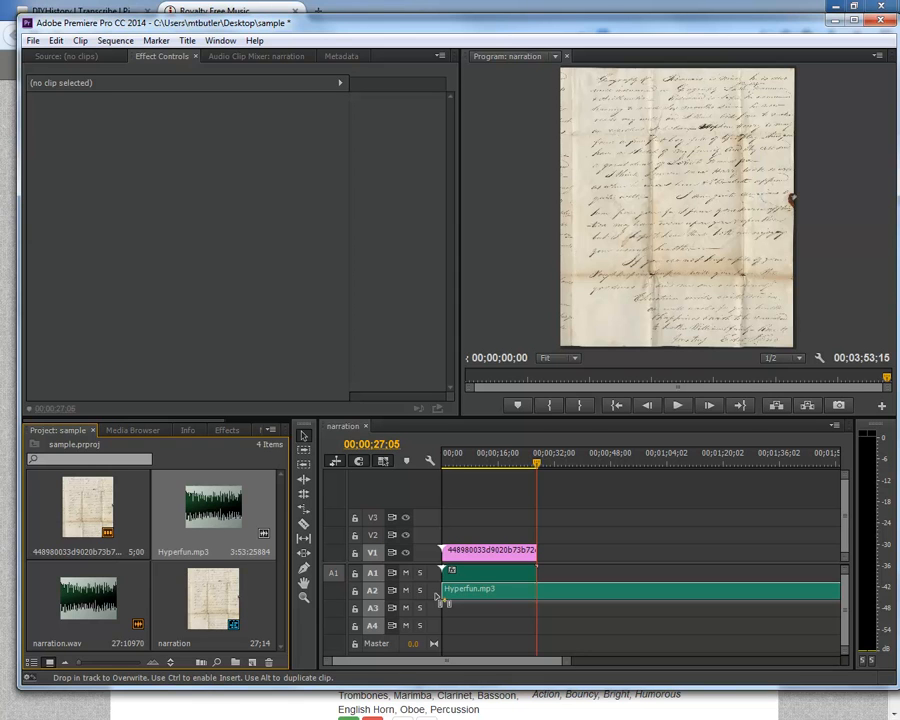
drag(437, 597, 437, 595)
drag(511, 663, 564, 664)
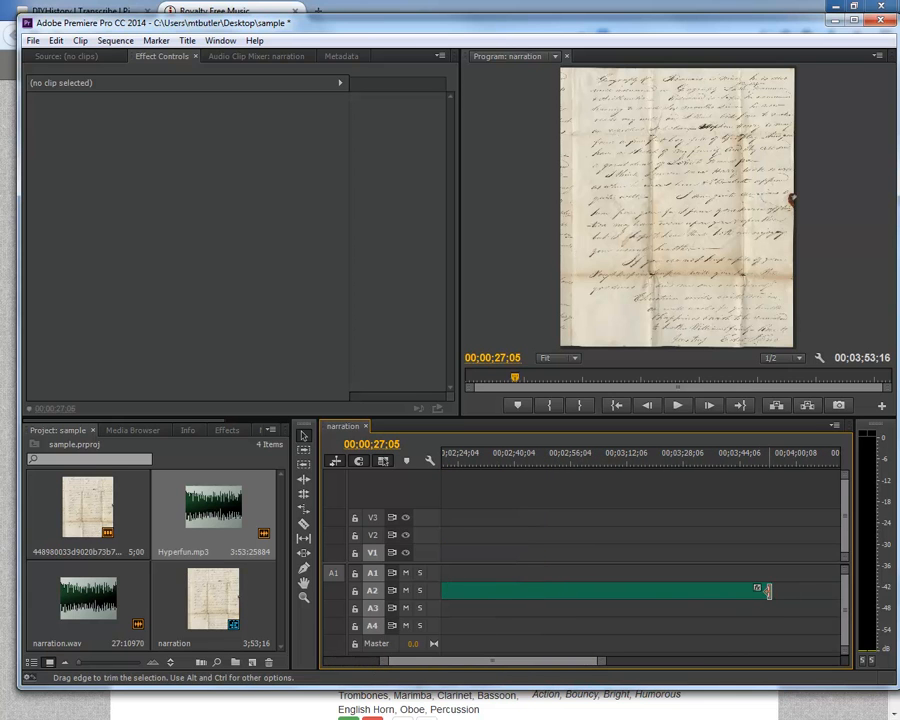
drag(500, 663, 405, 659)
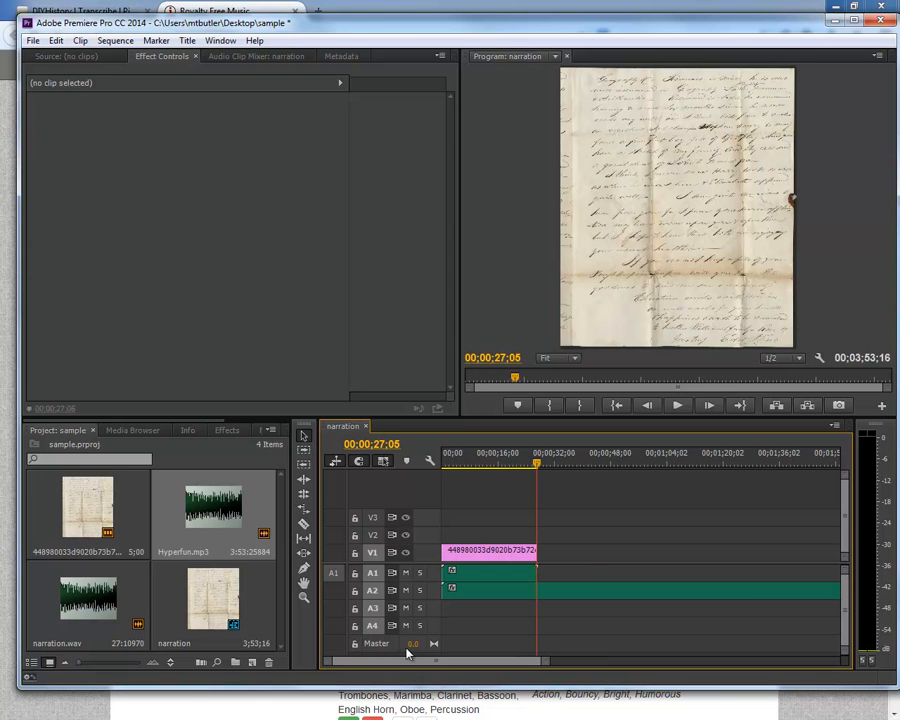
- Lower the volume level of the Hyperfun.mp3 clip on A2 to -10.4 dB in its audio effects
click(455, 592)
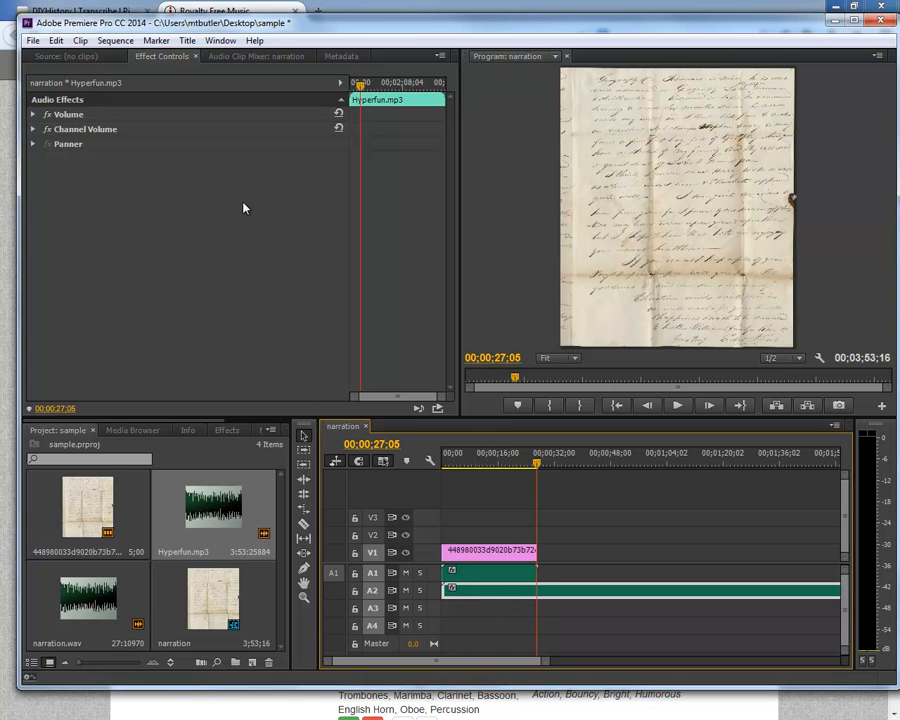
click(165, 58)
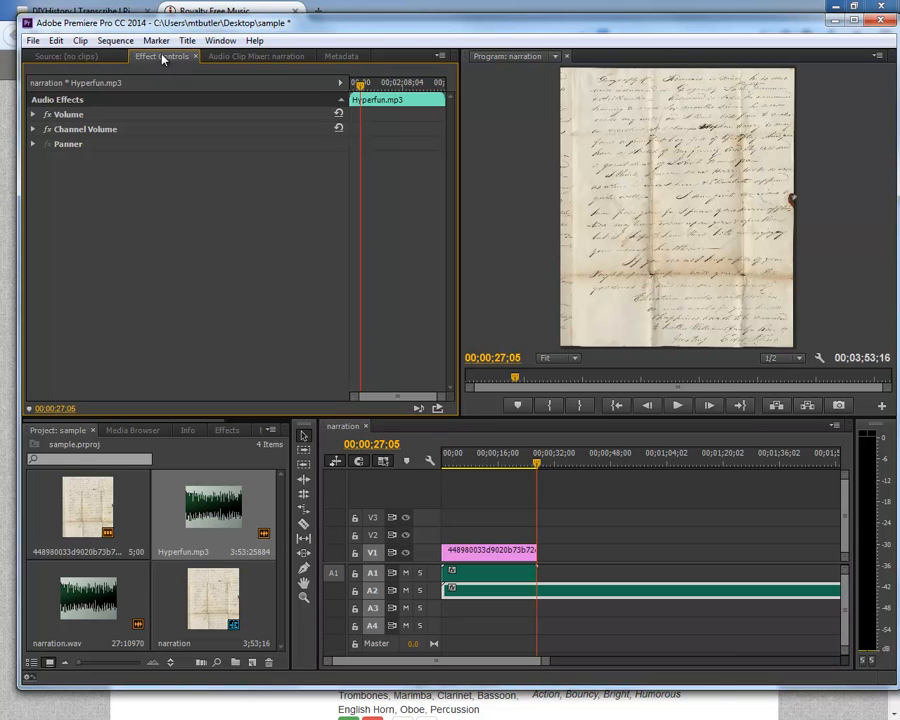
click(33, 114)
drag(188, 150, 187, 149)
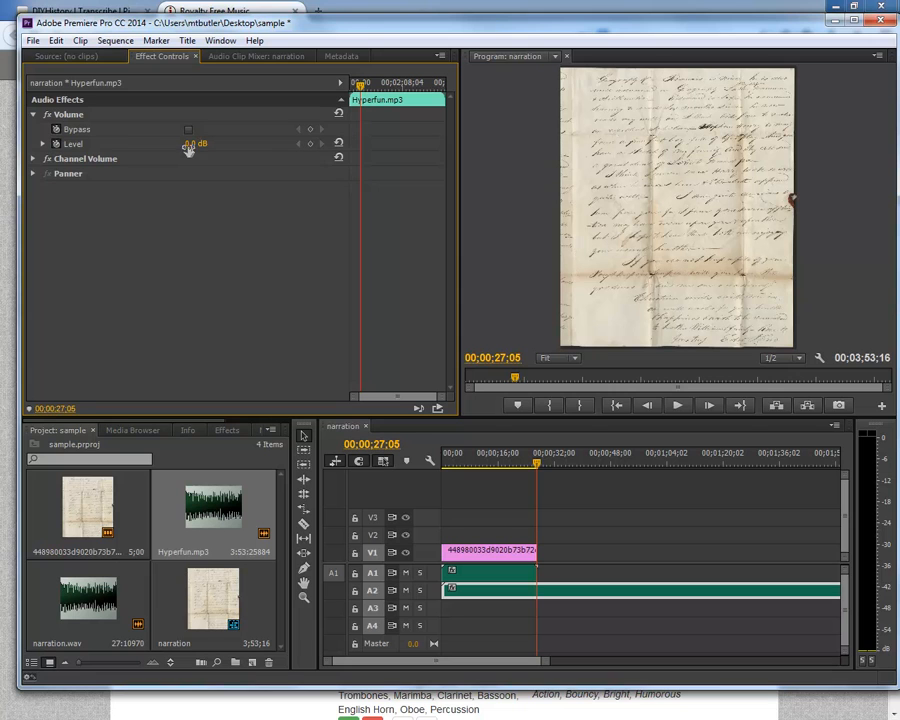
click(43, 144)
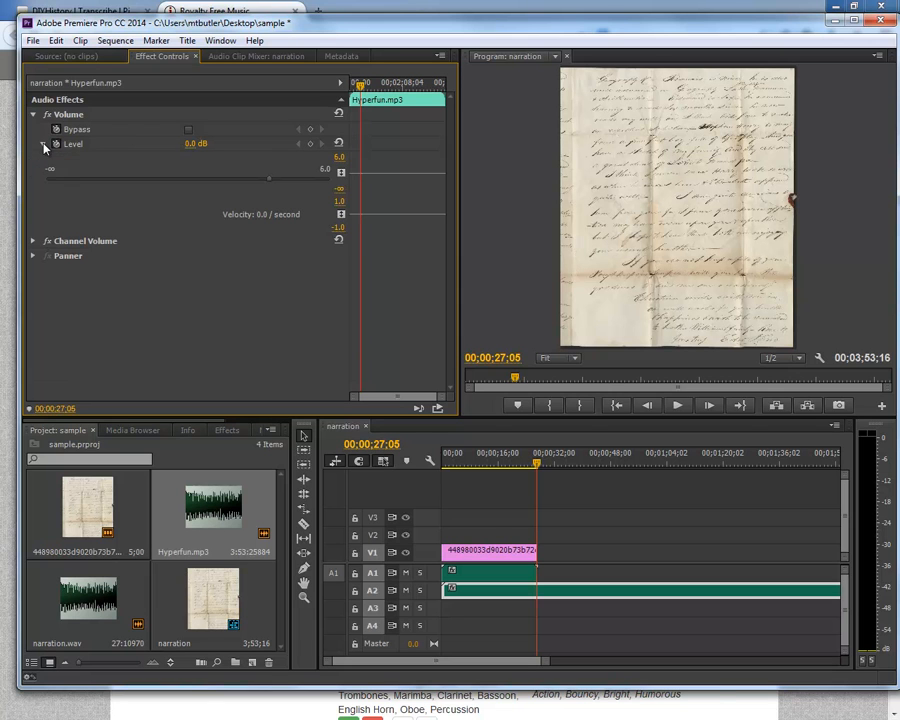
click(256, 180)
click(228, 184)
click(209, 181)
click(194, 183)
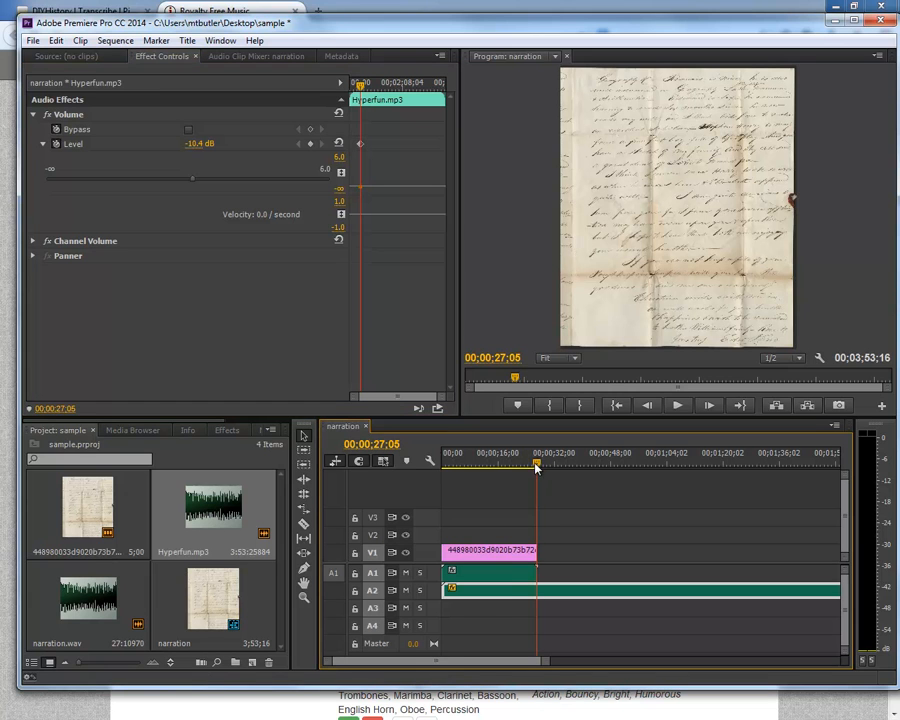
- Play the first five seconds of the sequence from the start to check the balance of narration and music
key(Home)
key(space)
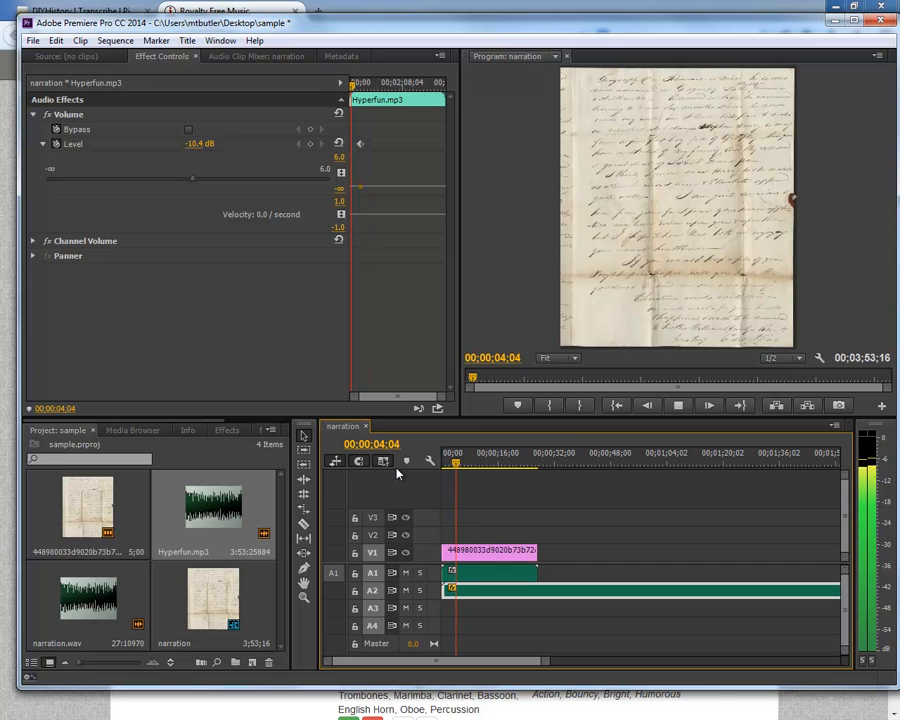
key(space)
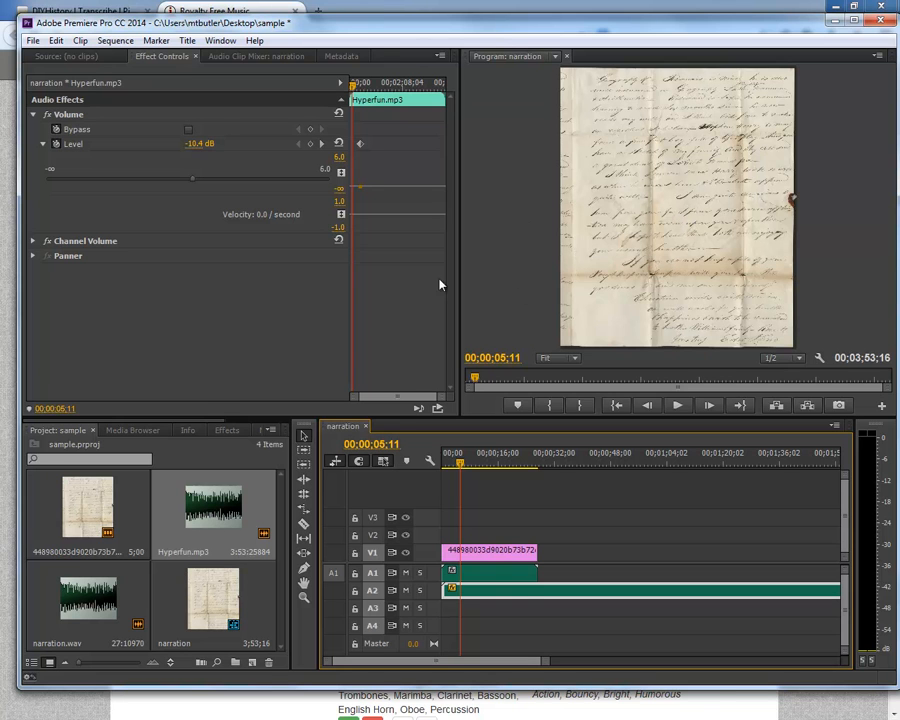
- Set the Motion scale of the letter image clip on V1 to 120
click(487, 558)
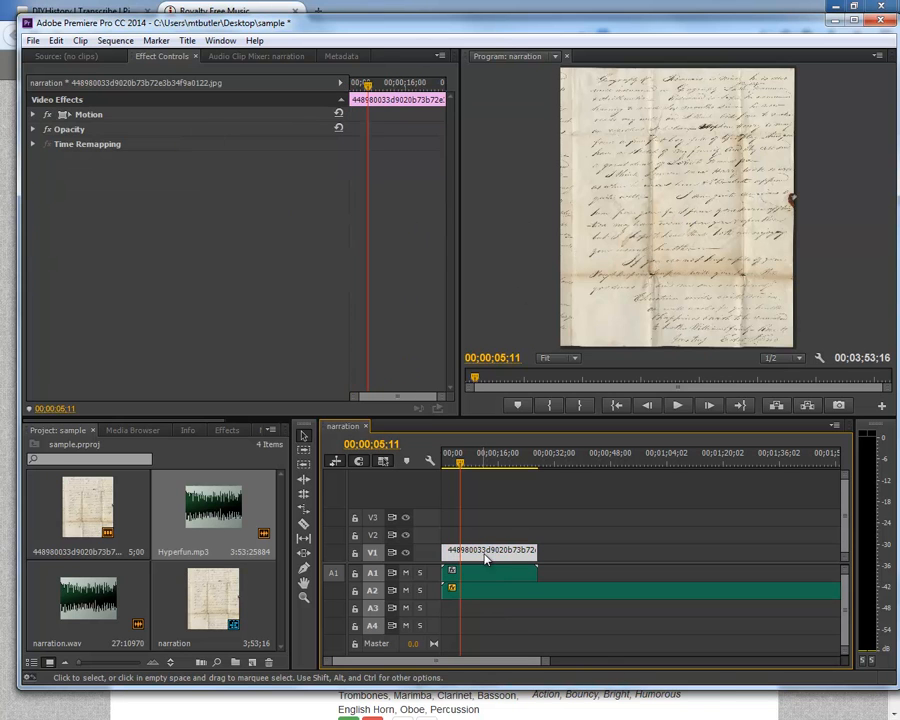
click(34, 115)
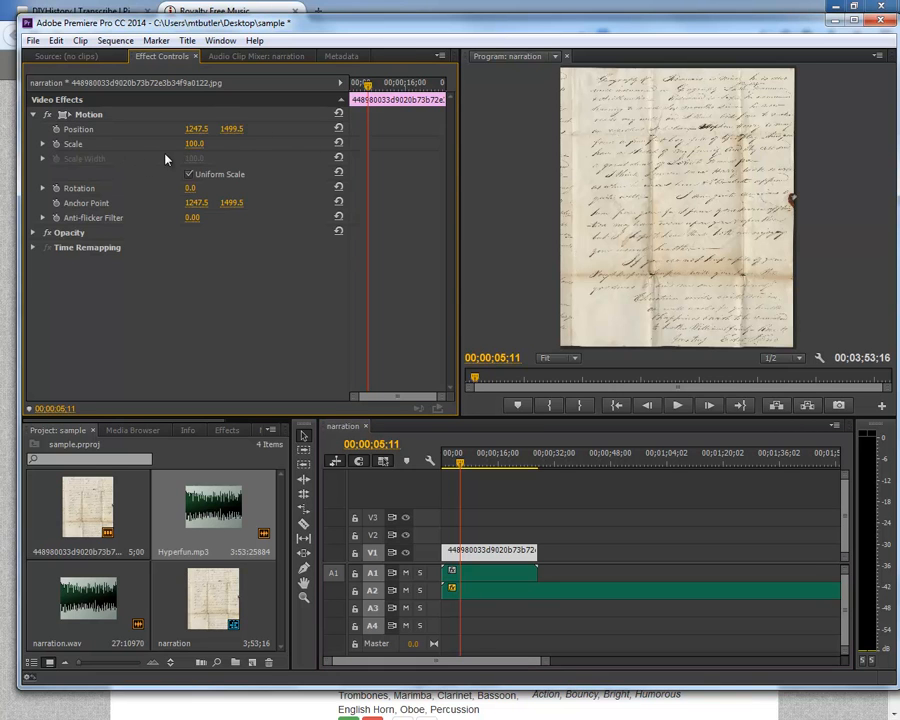
click(192, 144)
text(120)
key(Return)
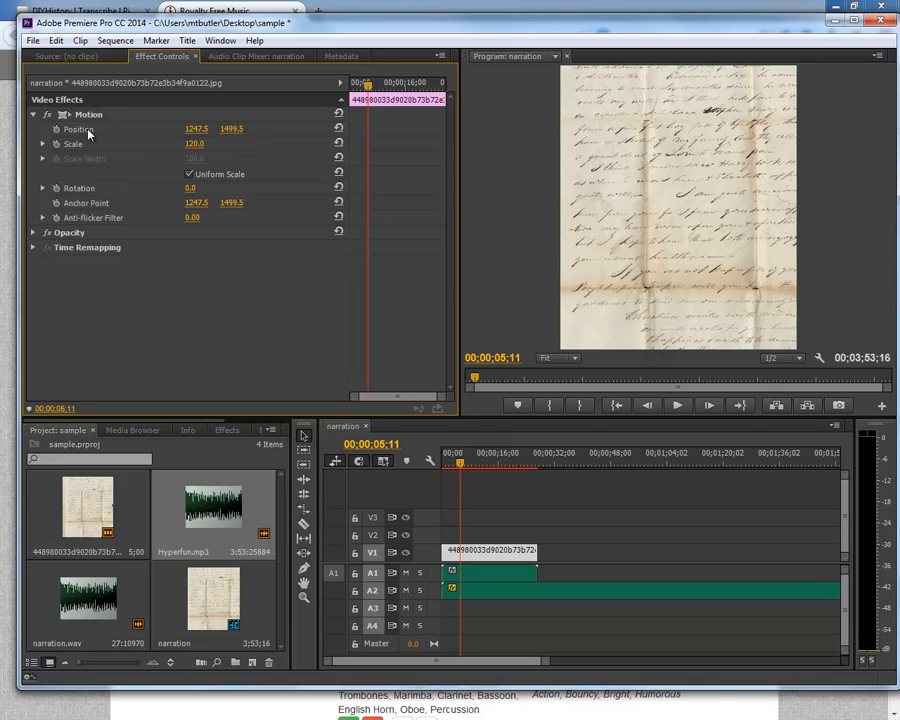
- Set the letter image's vertical position to 1994.5 at 00;00;00;12 and turn on Position keyframing there
drag(232, 133, 229, 135)
click(233, 132)
drag(368, 84, 352, 86)
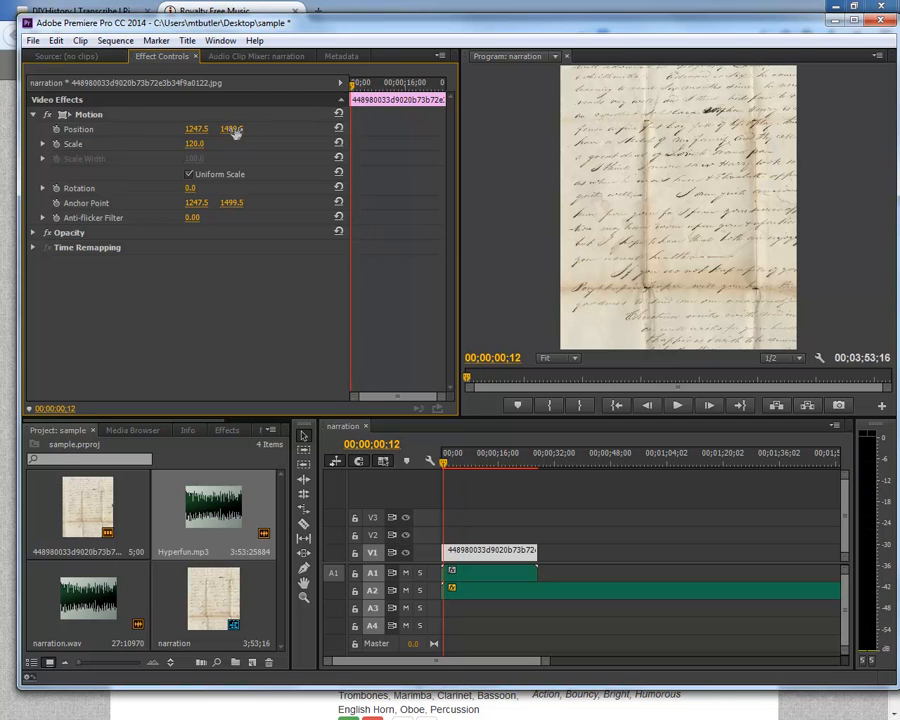
drag(291, 133, 644, 149)
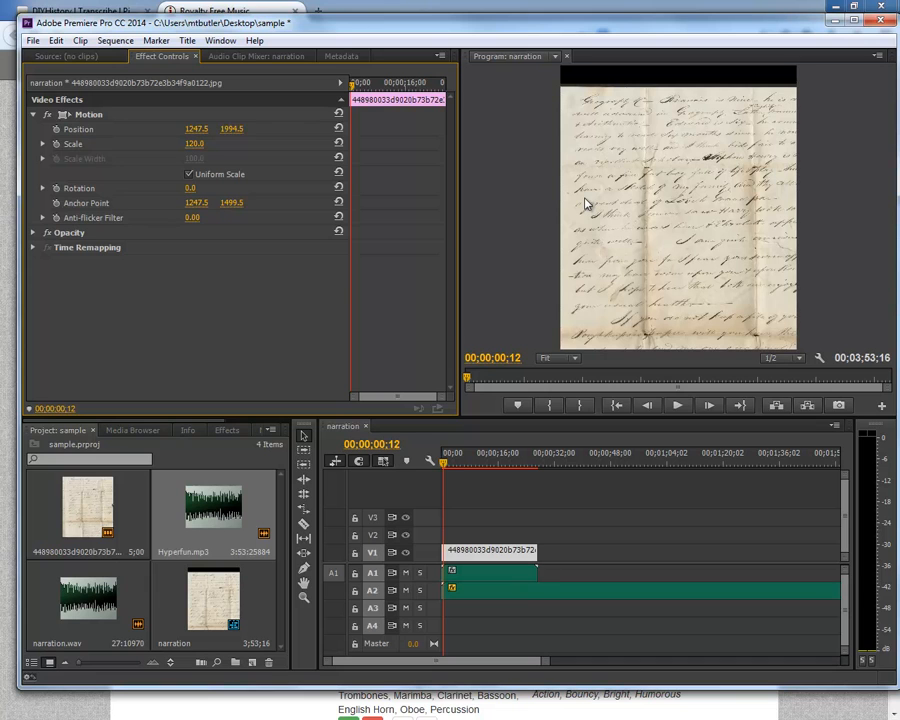
click(57, 131)
- Add a second Position keyframe near the clip's end at 00;00;25;26 and set its vertical position to 1143.5
drag(354, 83, 367, 88)
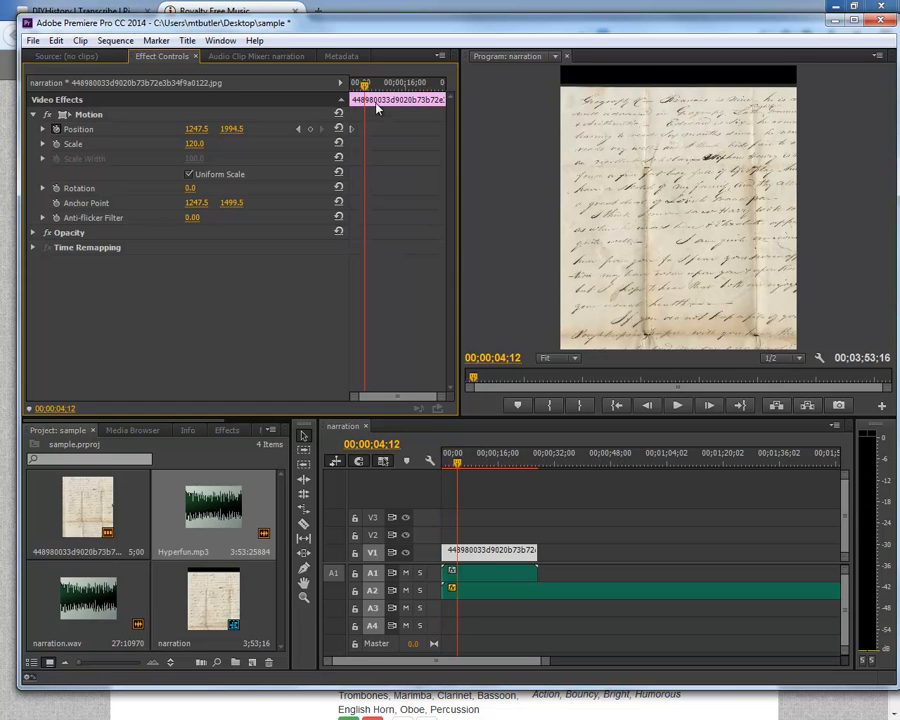
drag(364, 86, 441, 97)
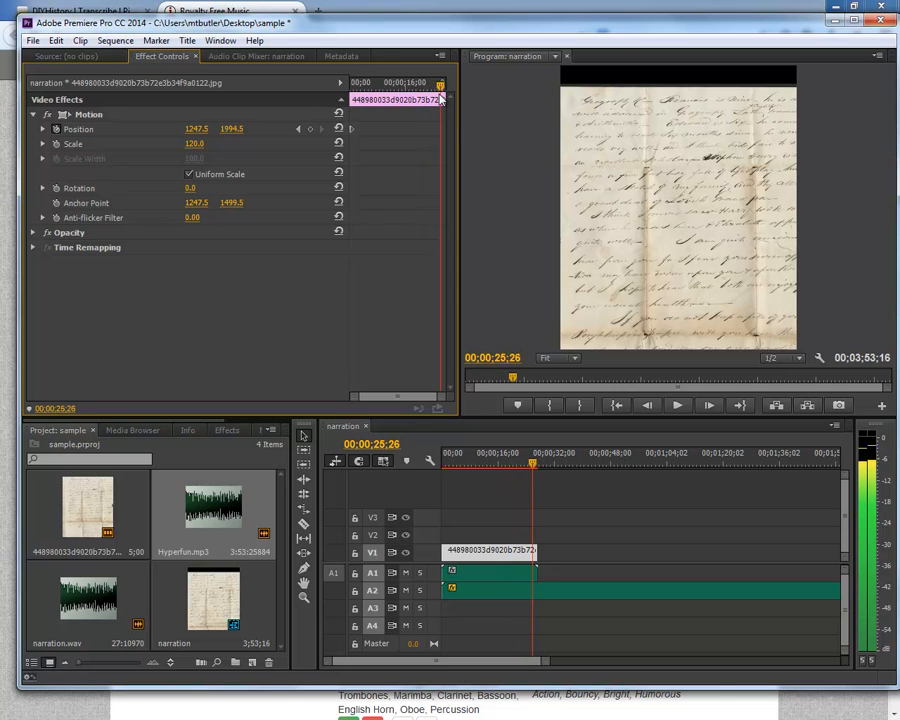
click(310, 130)
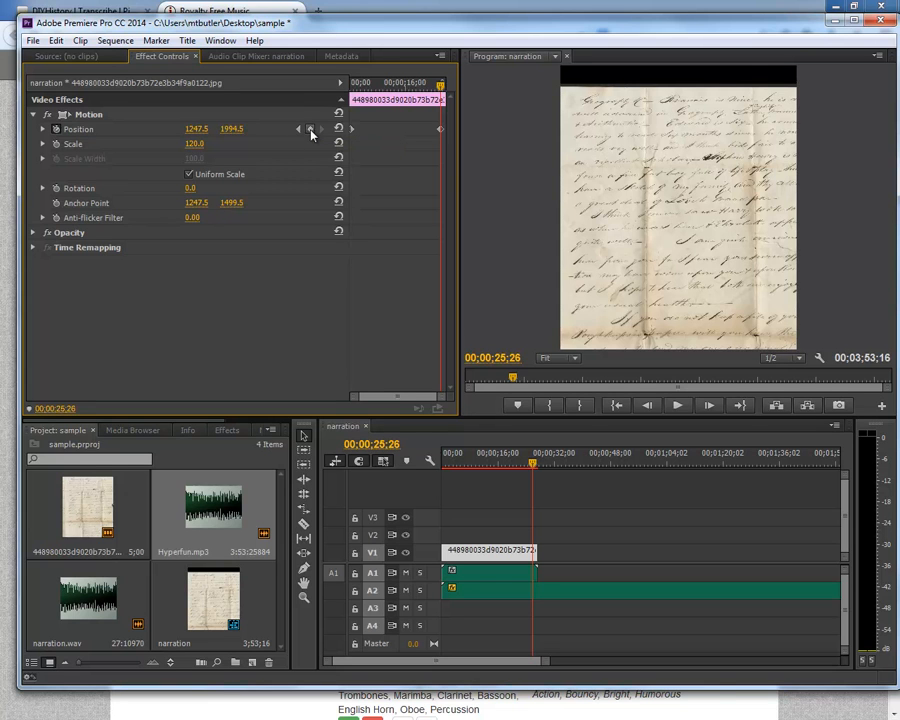
drag(234, 133, 90, 136)
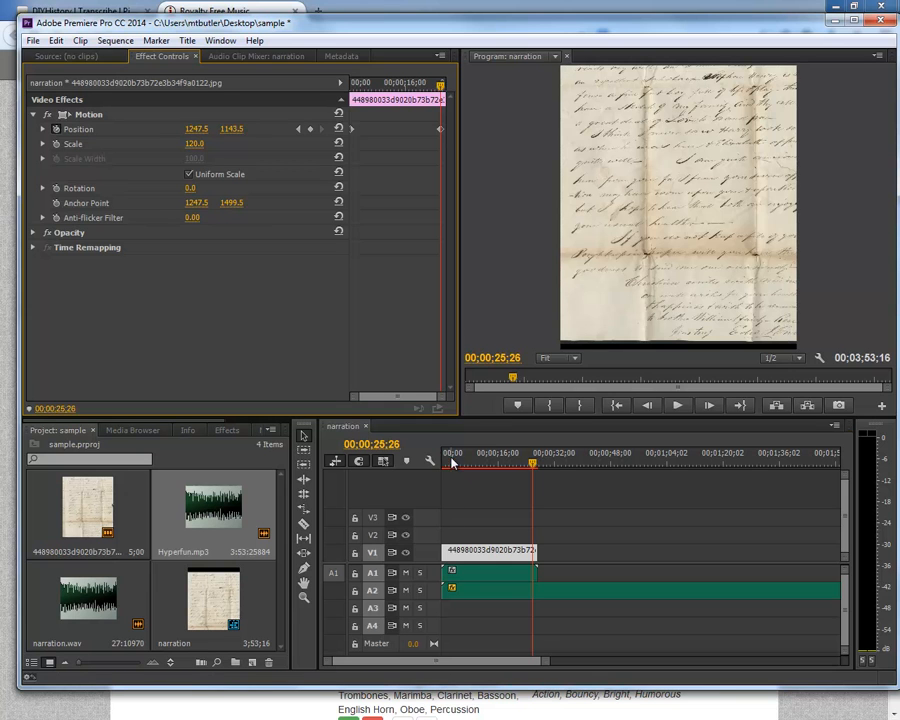
- Play the sequence from the start to just past the end of the letter image to check the panning motion
drag(453, 461, 369, 469)
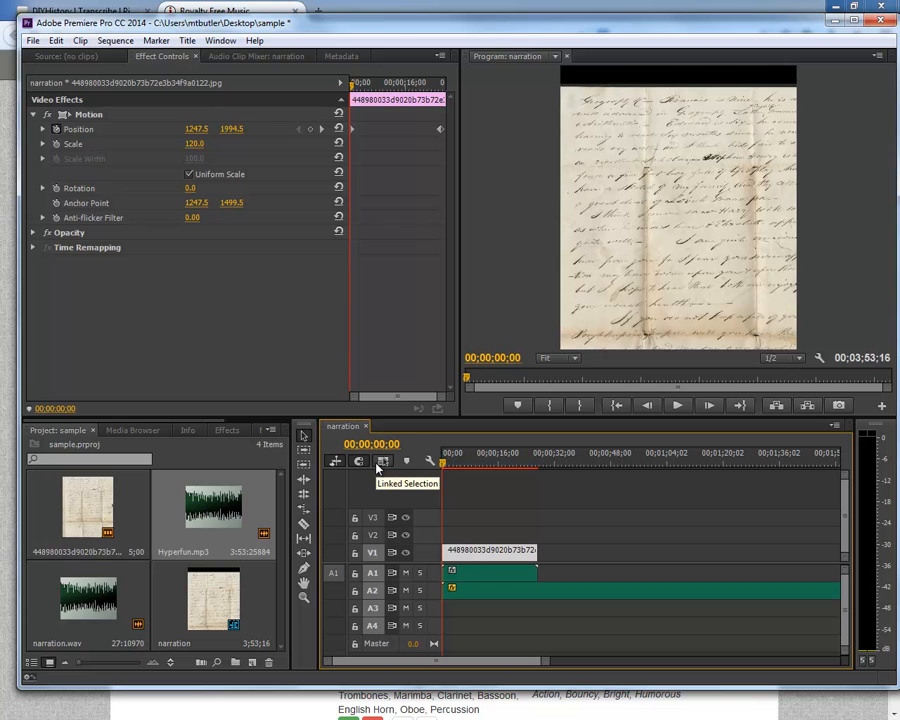
key(space)
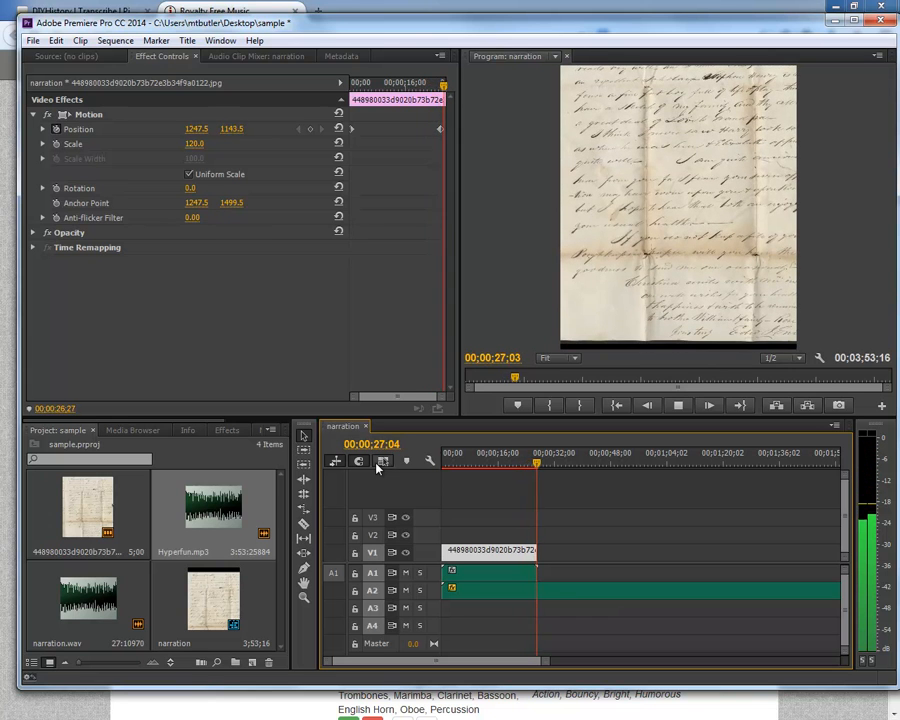
key(space)
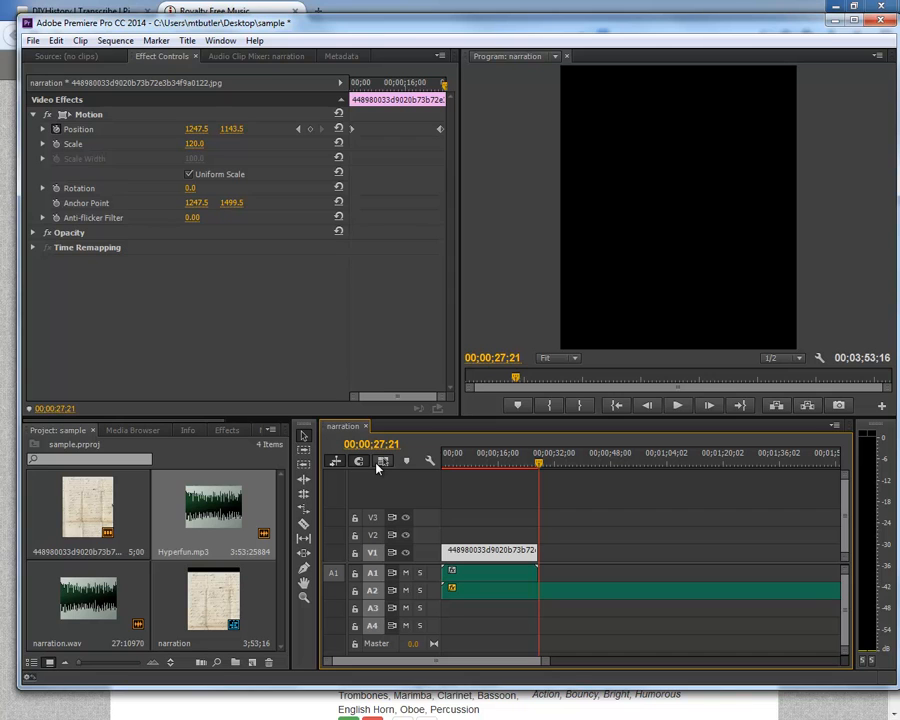